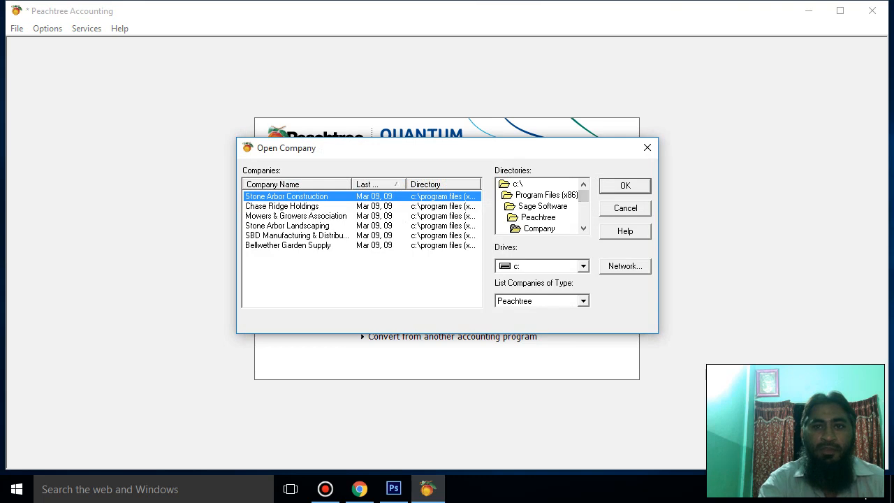
Dismiss the Open Company dialog without opening a company.
{"action": "key", "text": "Escape"}
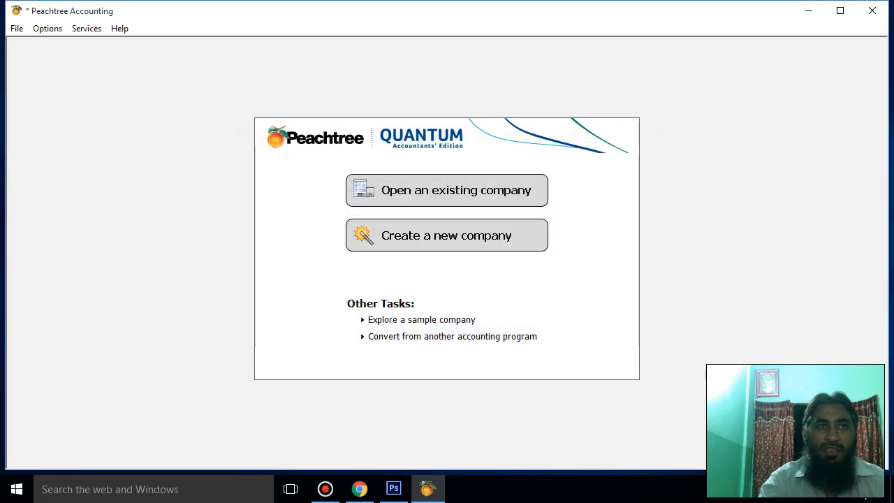
{"action": "left_click", "coordinate": [17, 29]}
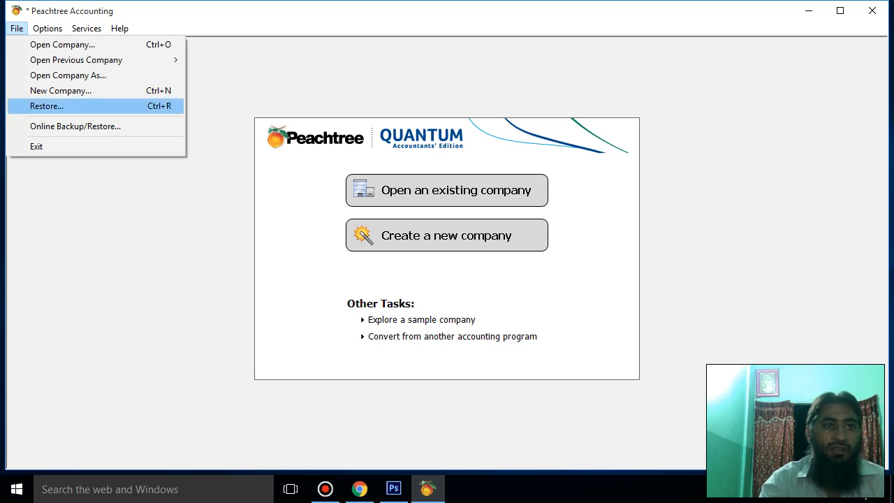
{"action": "left_click", "coordinate": [47, 106]}
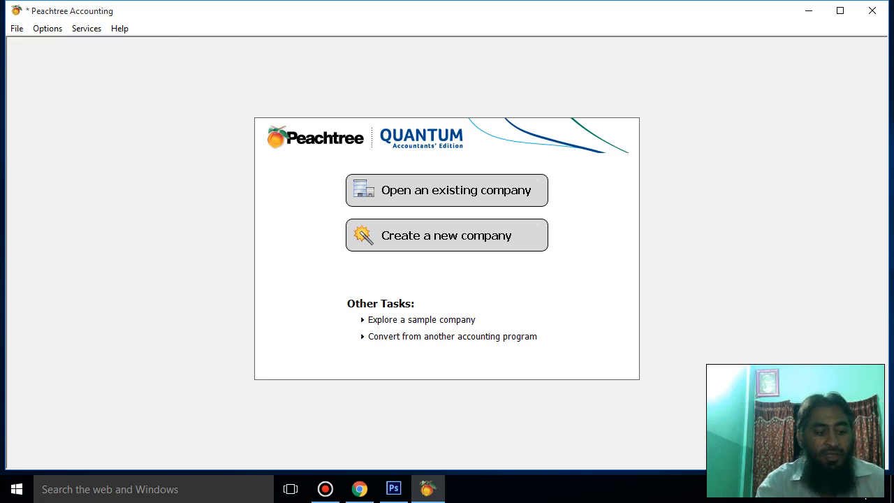
{"action": "key", "text": "Escape"}
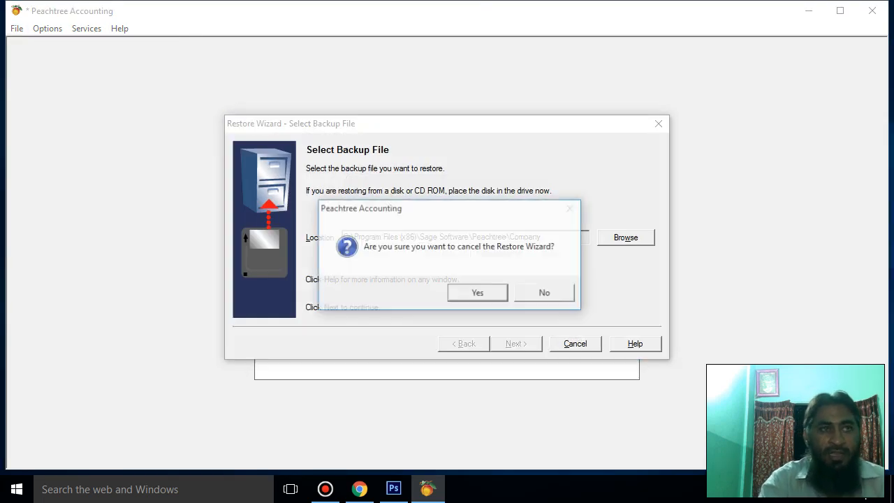
{"action": "key", "text": "Return"}
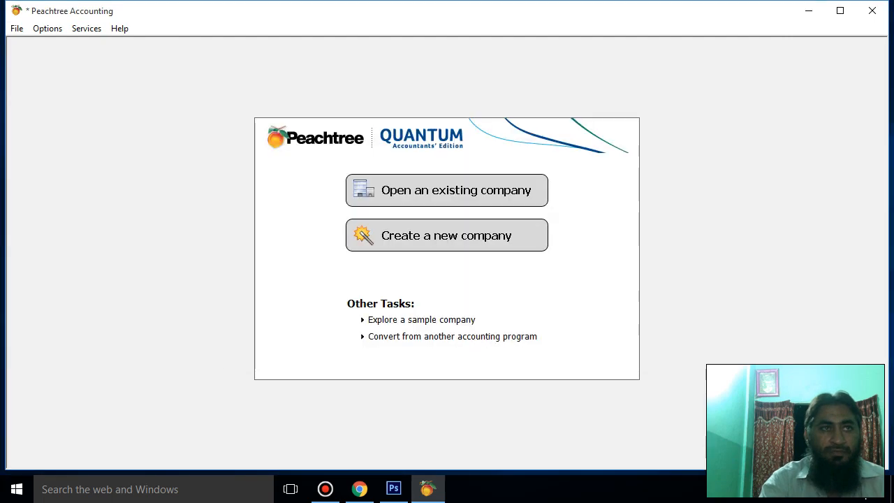
{"action": "left_click", "coordinate": [17, 29]}
{"action": "left_click", "coordinate": [47, 106]}
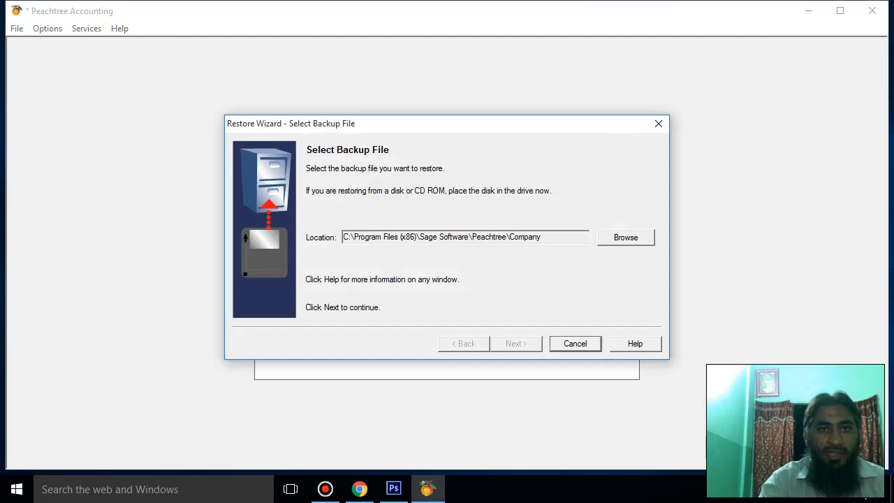
{"action": "key", "text": "Escape"}
{"action": "key", "text": "Return"}
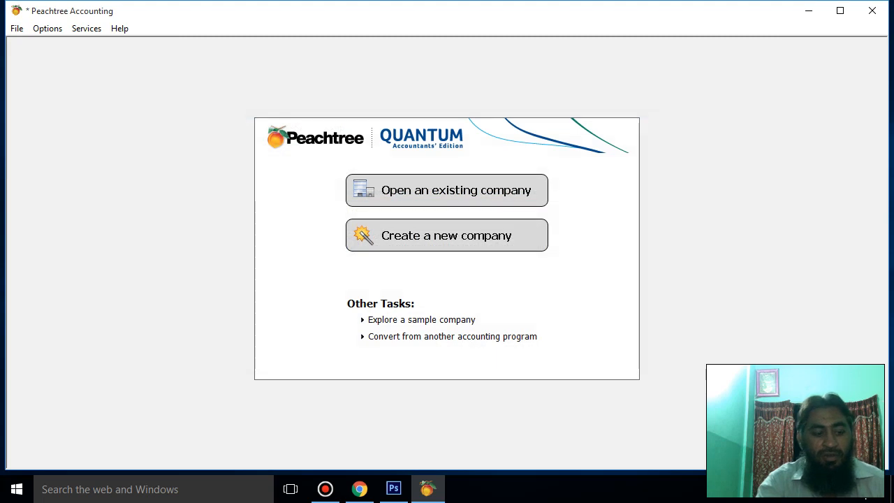
Start the Restore Wizard and choose the backup file G:\New folder (2)\AR Computers-090819.ptb as the one to restore.
{"action": "key", "text": "ctrl+r"}
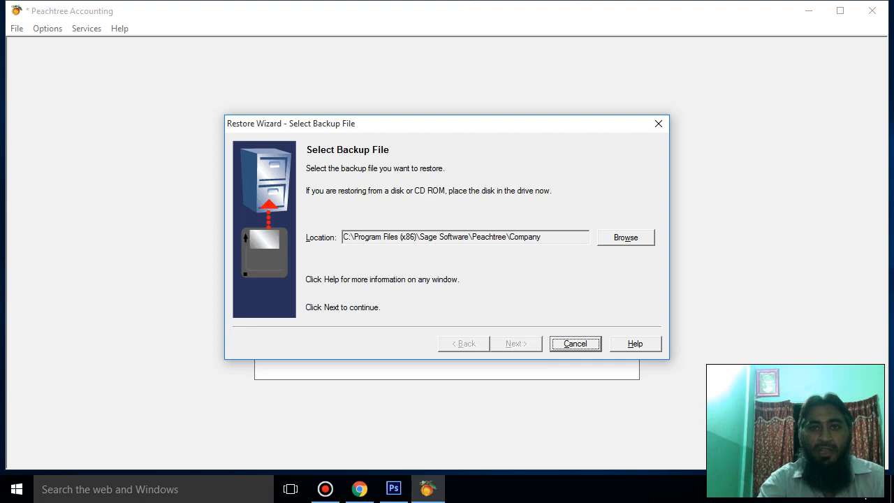
{"action": "left_click", "coordinate": [626, 238]}
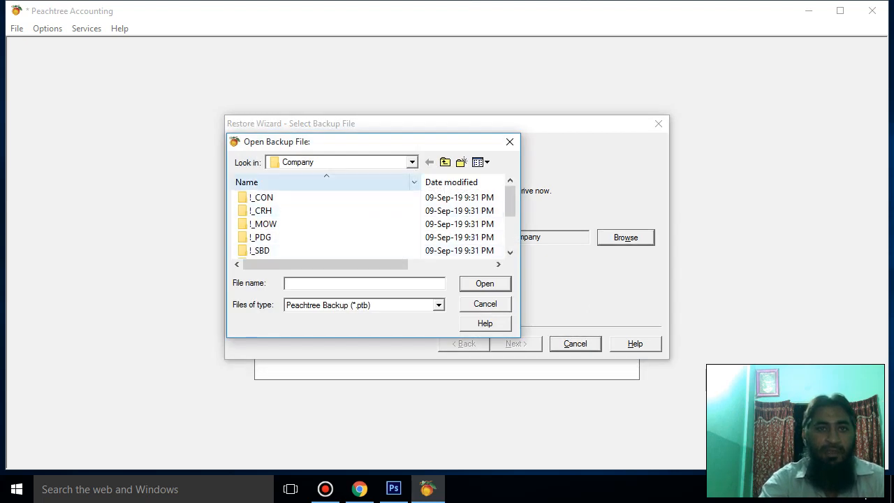
{"action": "left_click", "coordinate": [412, 162]}
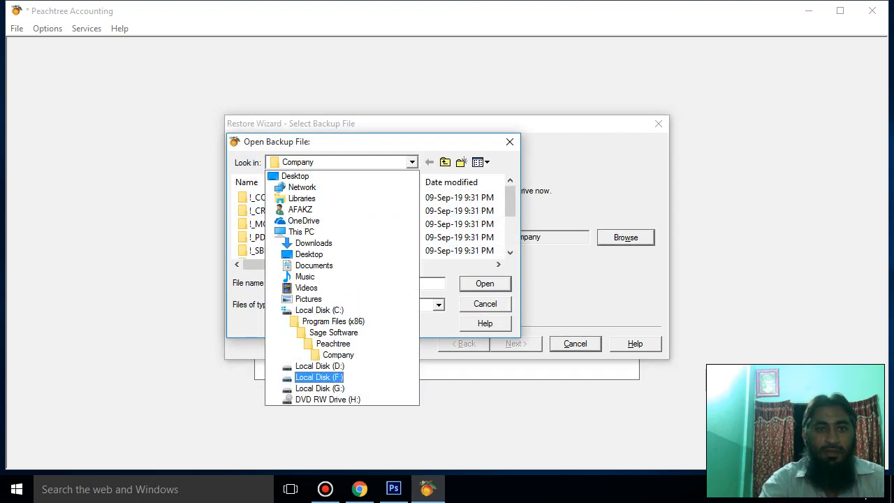
{"action": "left_click", "coordinate": [319, 377]}
{"action": "left_click", "coordinate": [276, 239]}
{"action": "double_click", "coordinate": [276, 238]}
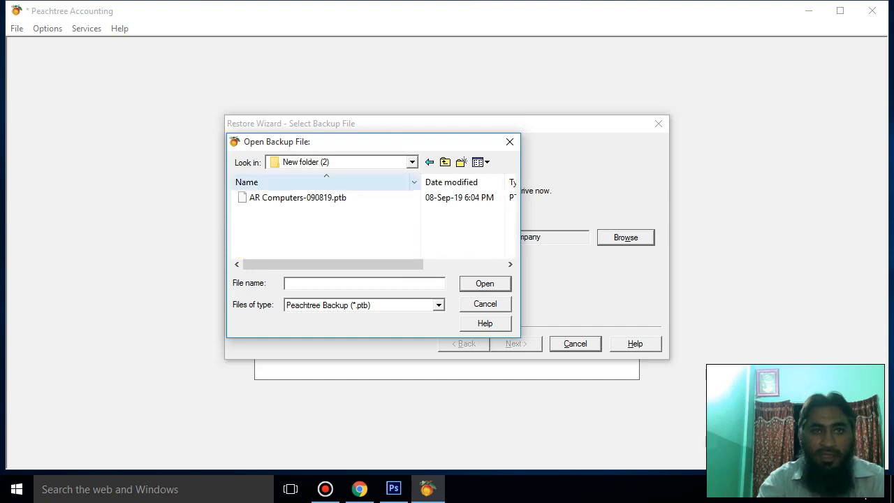
{"action": "left_click", "coordinate": [298, 197]}
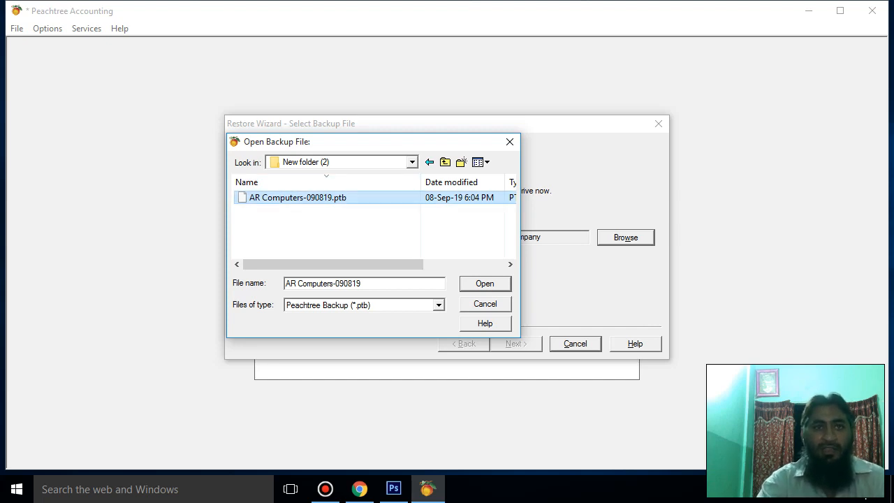
{"action": "double_click", "coordinate": [261, 197]}
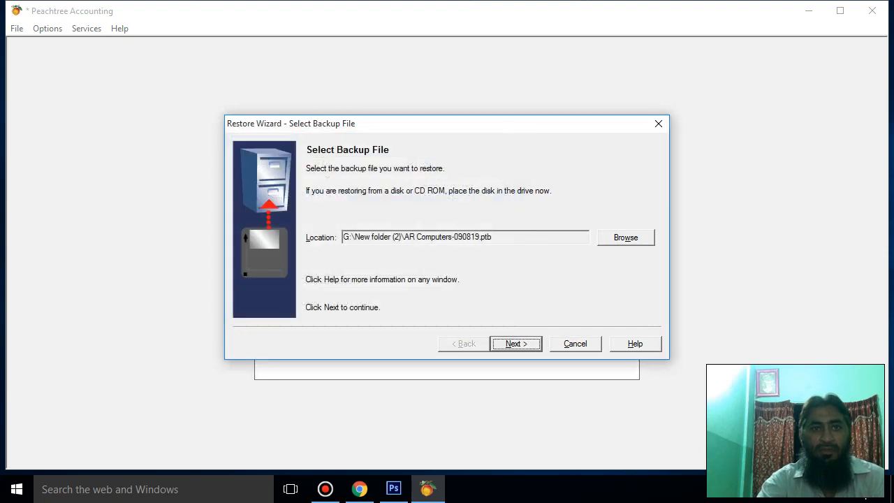
{"action": "key", "text": "Return"}
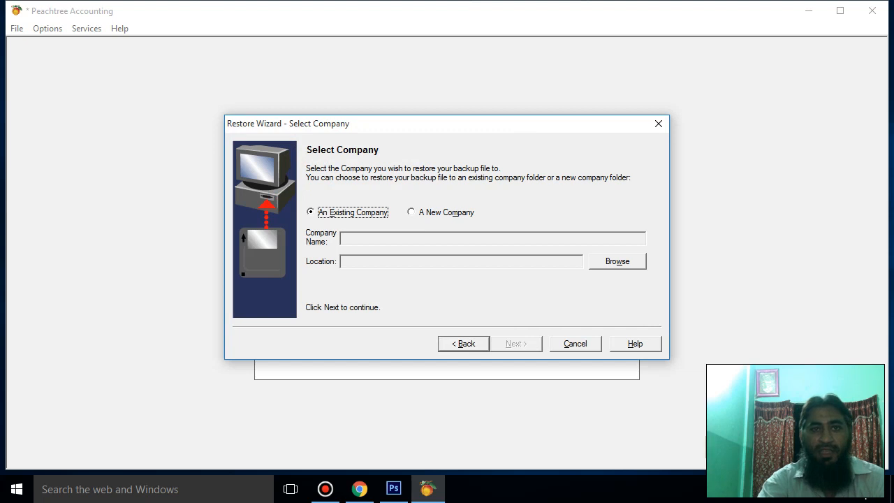
Choose to restore the backup to A New Company and continue to the restore options.
{"action": "key", "text": "Right"}
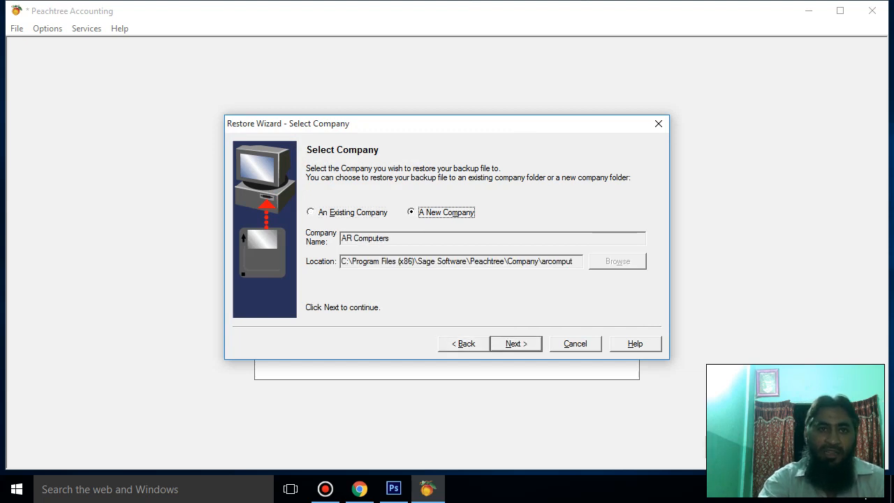
{"action": "key", "text": "Left"}
{"action": "key", "text": "Right"}
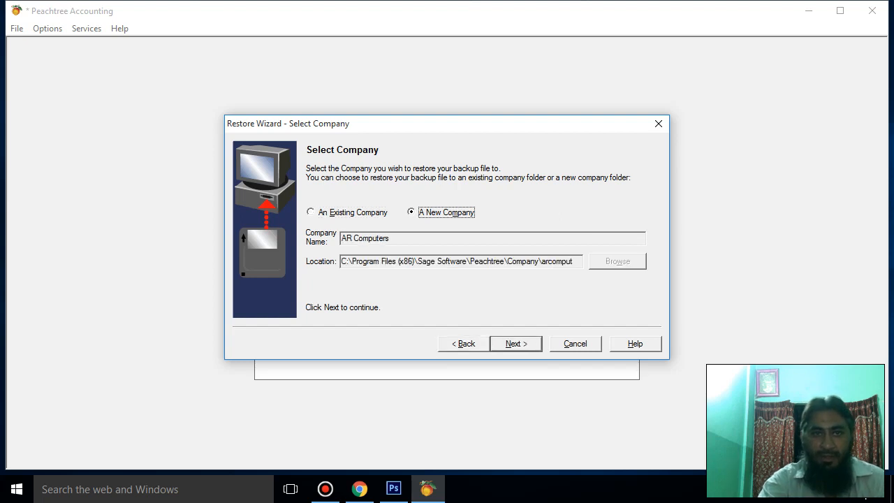
{"action": "key", "text": "Left"}
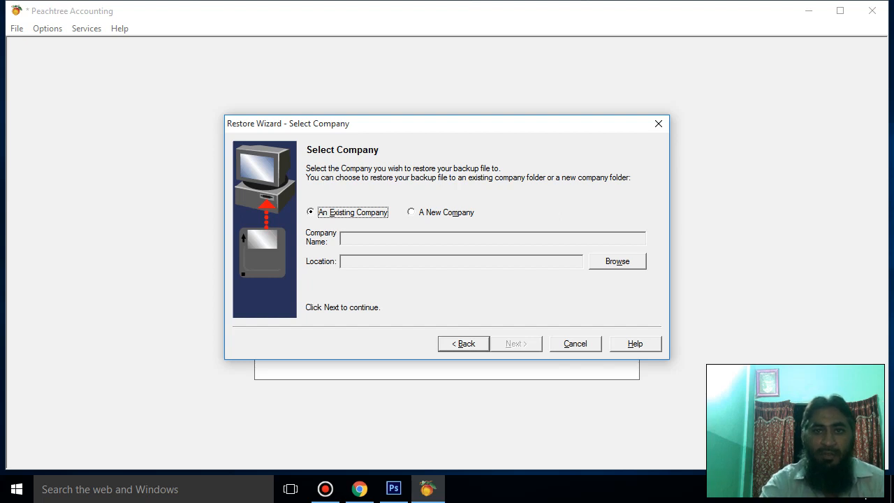
{"action": "key", "text": "Right"}
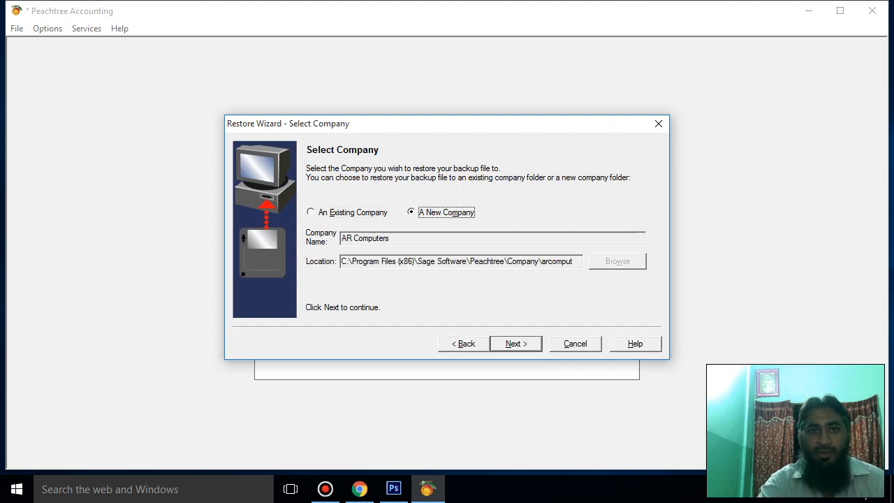
{"action": "left_click", "coordinate": [384, 261]}
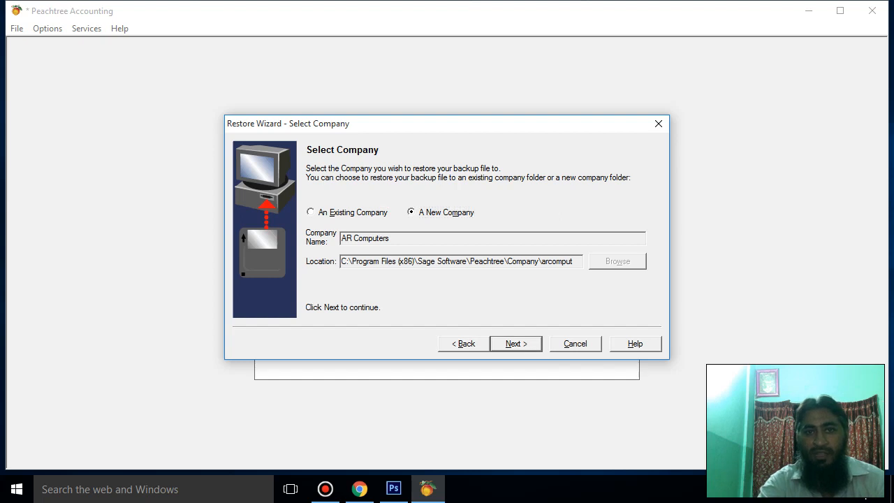
{"action": "key", "text": "Return"}
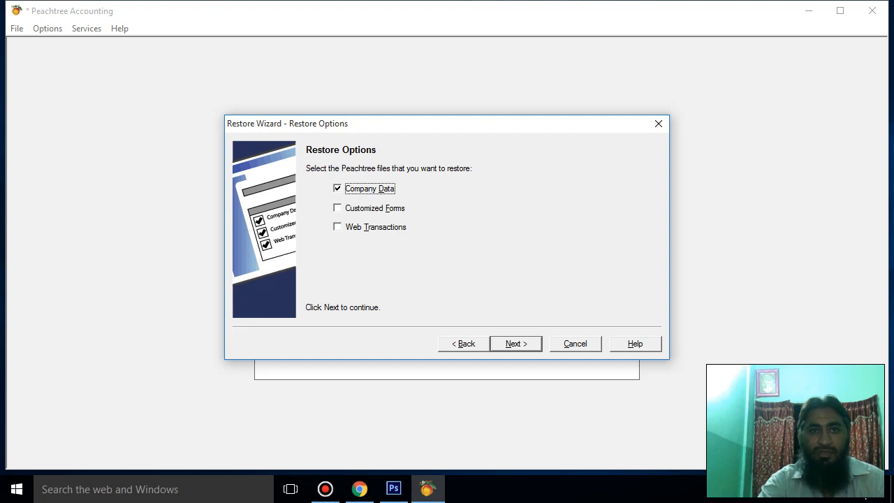
Include Customized Forms and Web Transactions along with Company Data, and finish the wizard to run the restore.
{"action": "key", "text": "Tab"}
{"action": "key", "text": "space"}
{"action": "key", "text": "Tab"}
{"action": "key", "text": "space"}
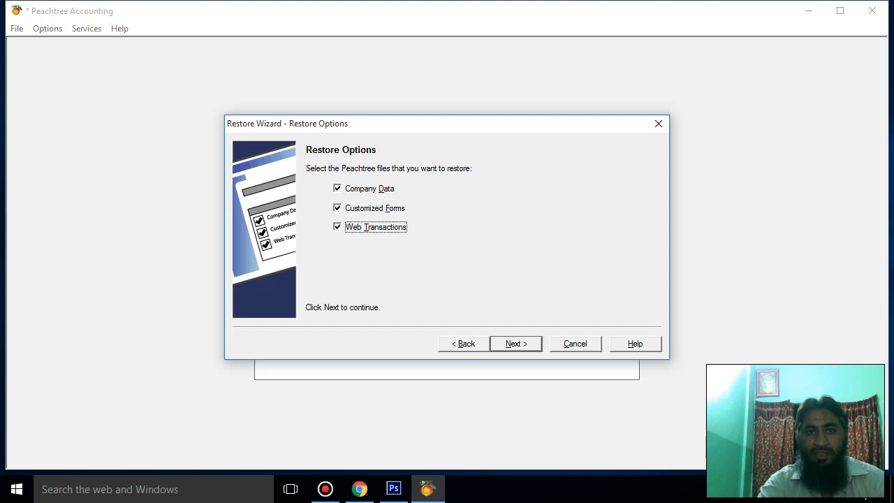
{"action": "key", "text": "Return"}
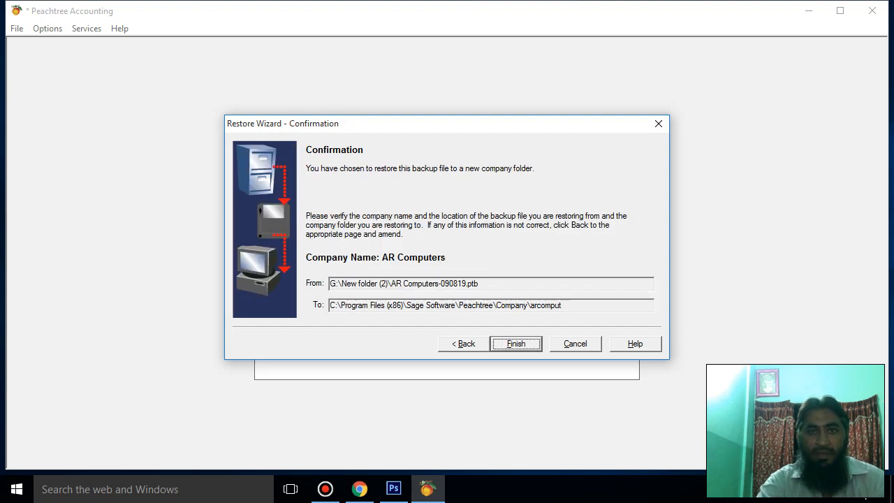
{"action": "key", "text": "Return"}
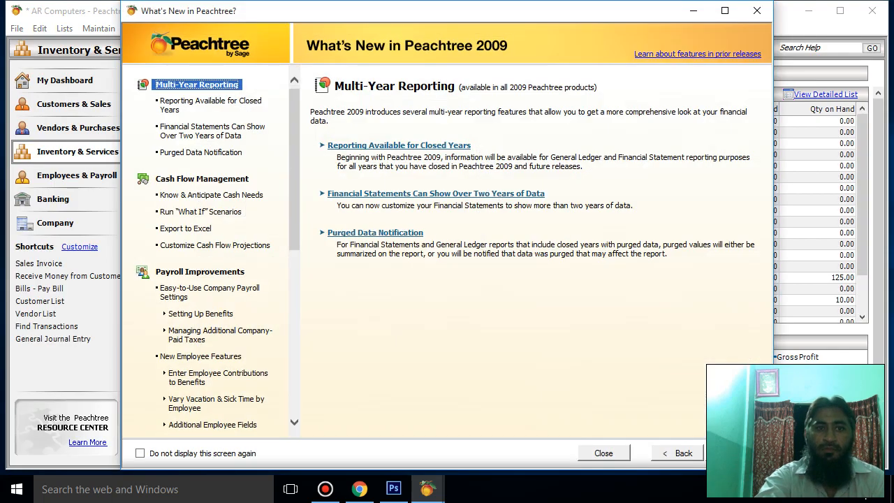
Set the What's New in Peachtree screen not to display again and close it, accepting the exit message.
{"action": "left_click", "coordinate": [140, 453]}
{"action": "left_click", "coordinate": [603, 453]}
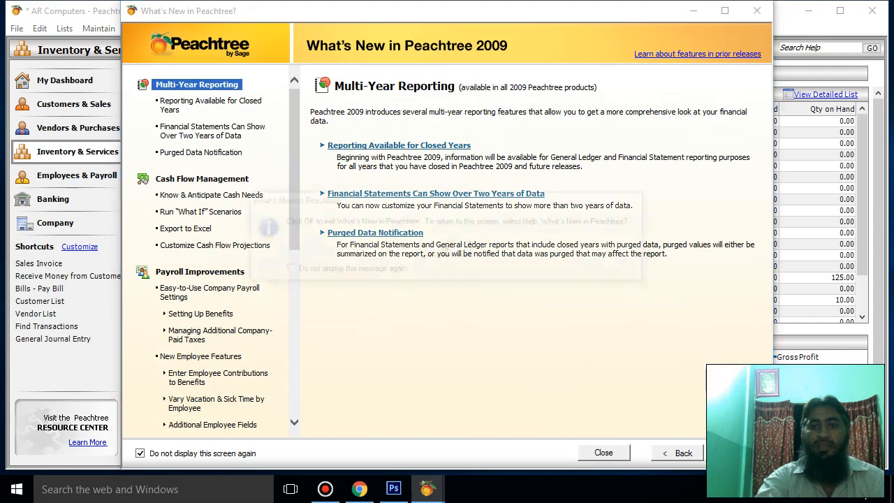
{"action": "key", "text": "Return"}
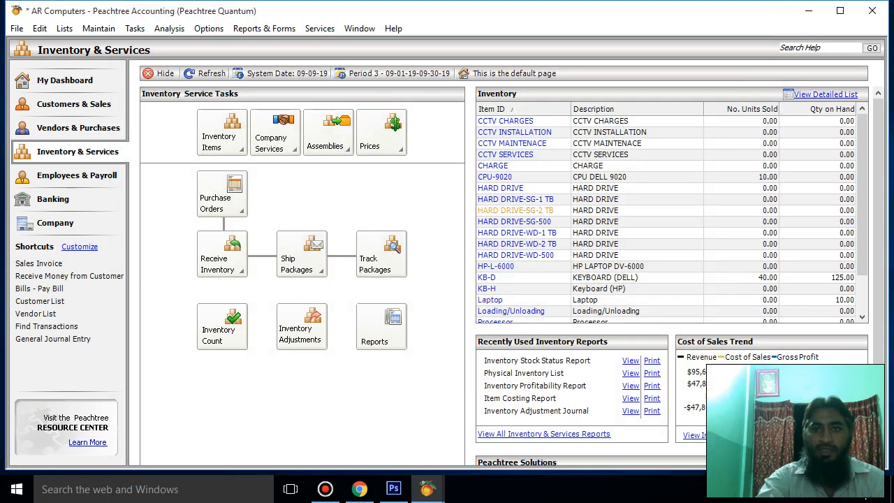
{"action": "mouse_move", "coordinate": [862, 210]}
{"action": "left_mouse_down"}
{"action": "mouse_move", "coordinate": [862, 249]}
{"action": "mouse_move", "coordinate": [862, 209]}
{"action": "left_mouse_up"}
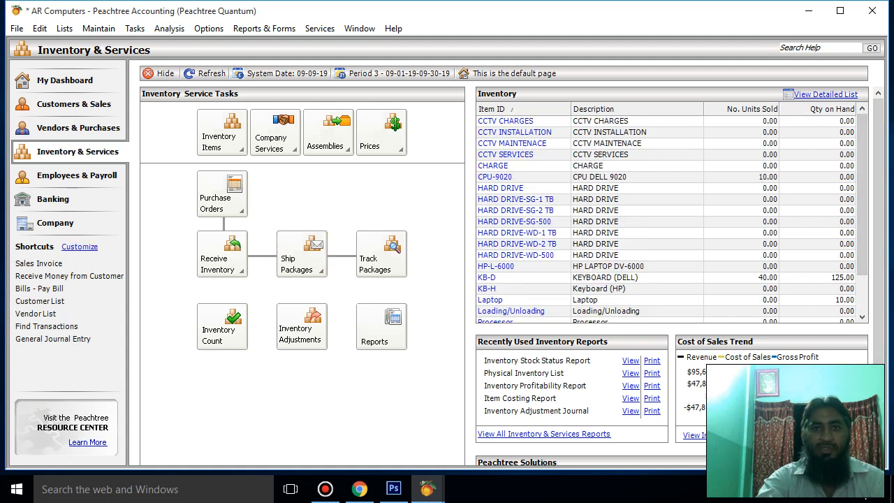